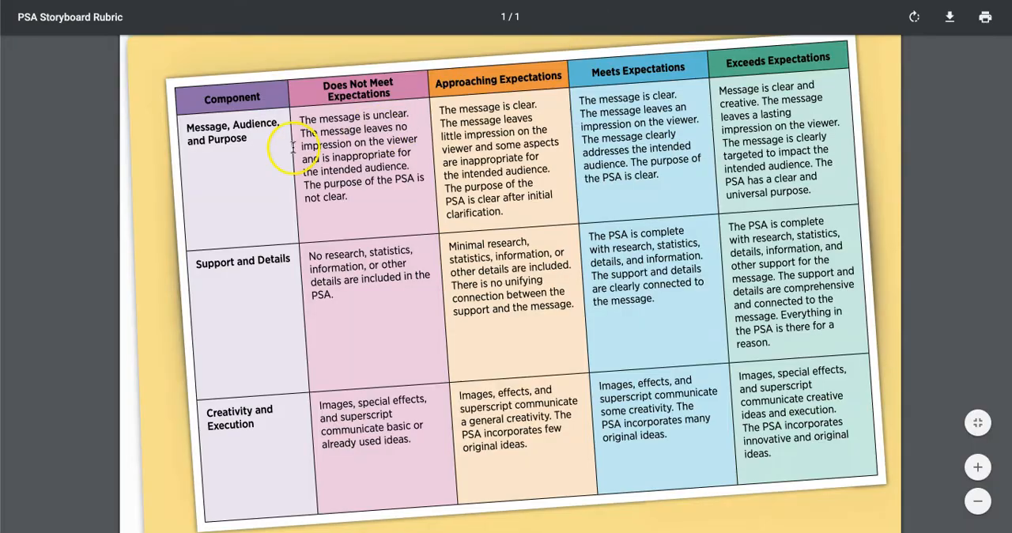
Set the first criterion's description to "Message, Audience, and Purpose", copied from the rubric PDF onto one line, and save the criterion
left_click_drag(248, 140, 190, 129)
key("ctrl+c")
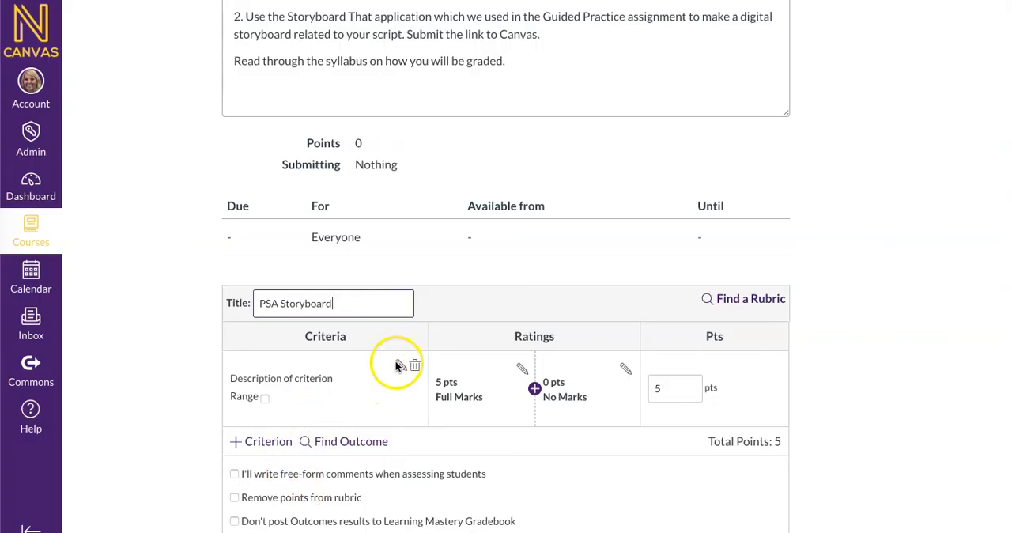
left_click(401, 366)
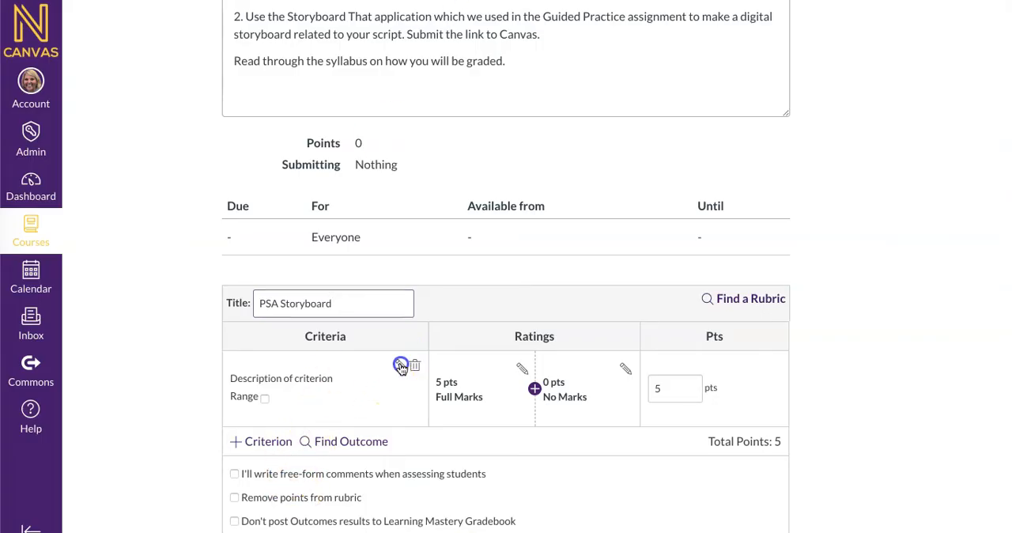
left_click_drag(497, 221, 369, 227)
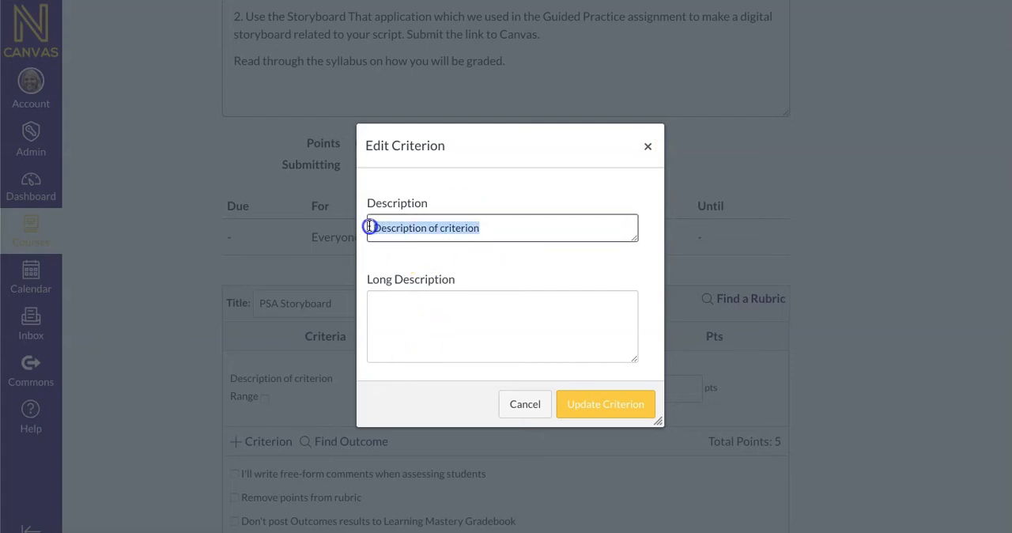
key("ctrl+v")
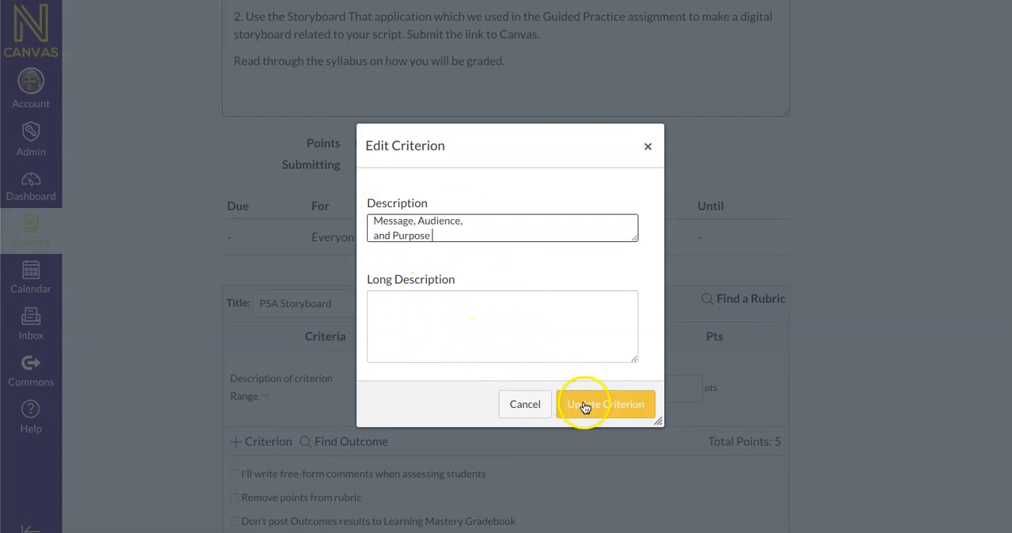
left_click(374, 235)
key("BackSpace")
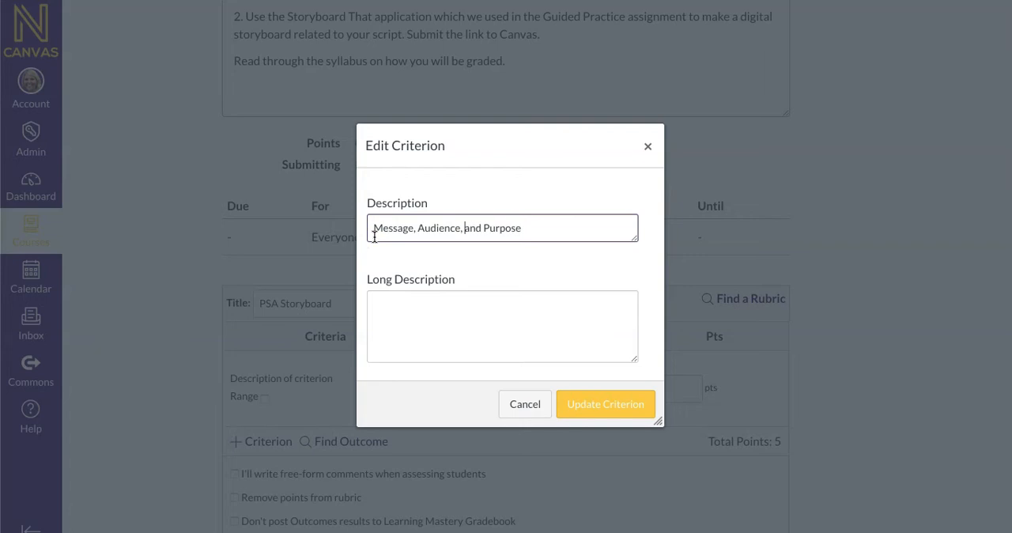
left_click(448, 330)
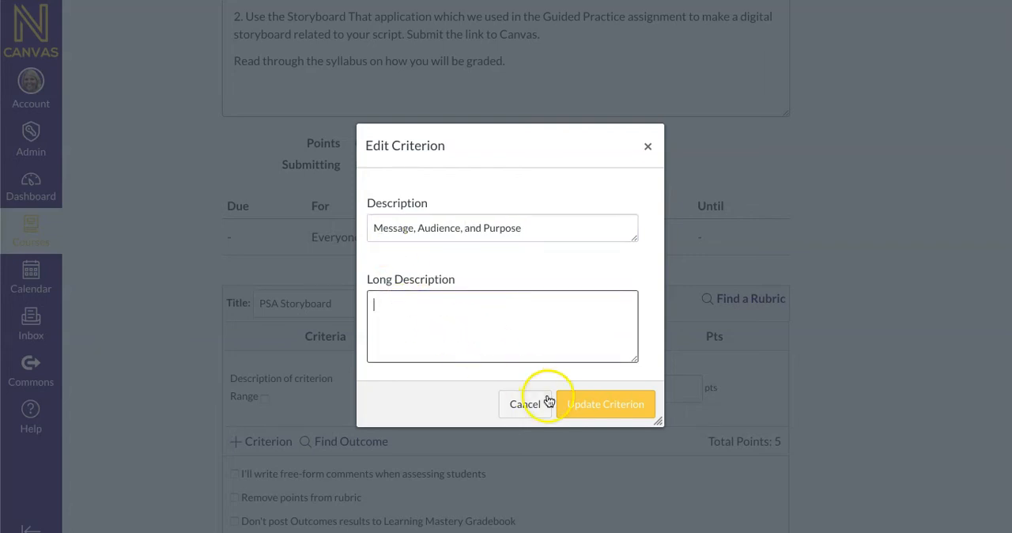
left_click(595, 411)
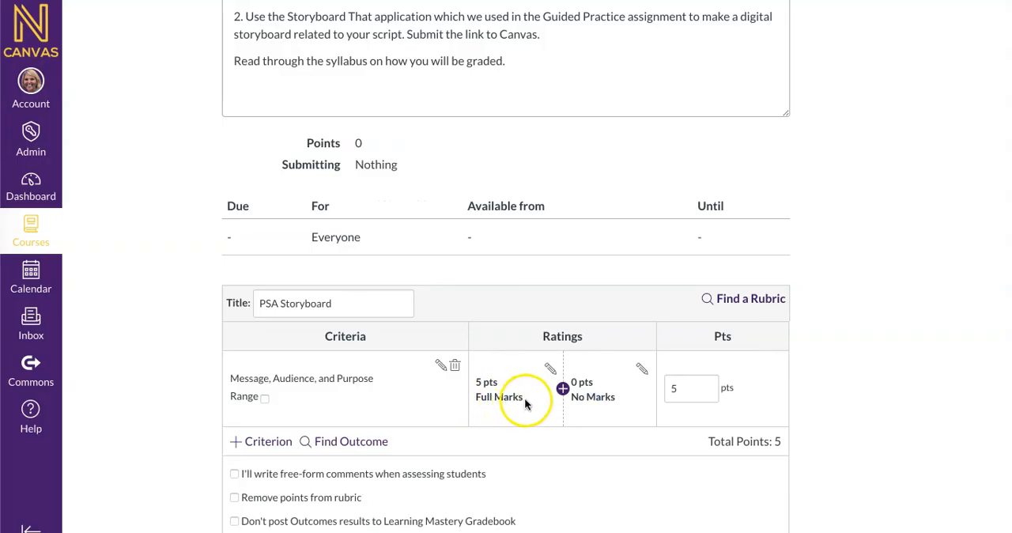
Set the Full Marks rating's score to 4 and paste the Exceeds Expectations text for Message, Audience, and Purpose as its description
left_click(551, 368)
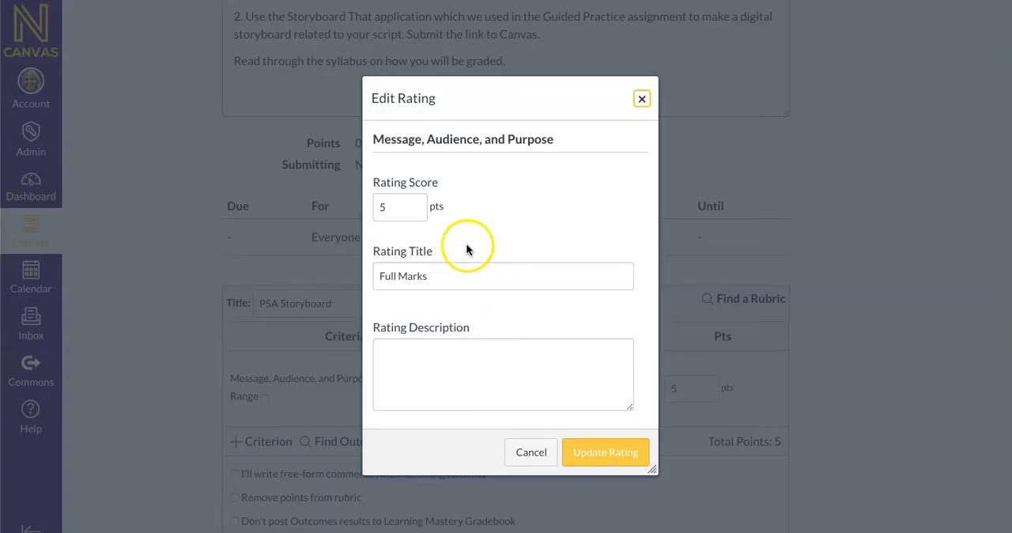
double_click(379, 209)
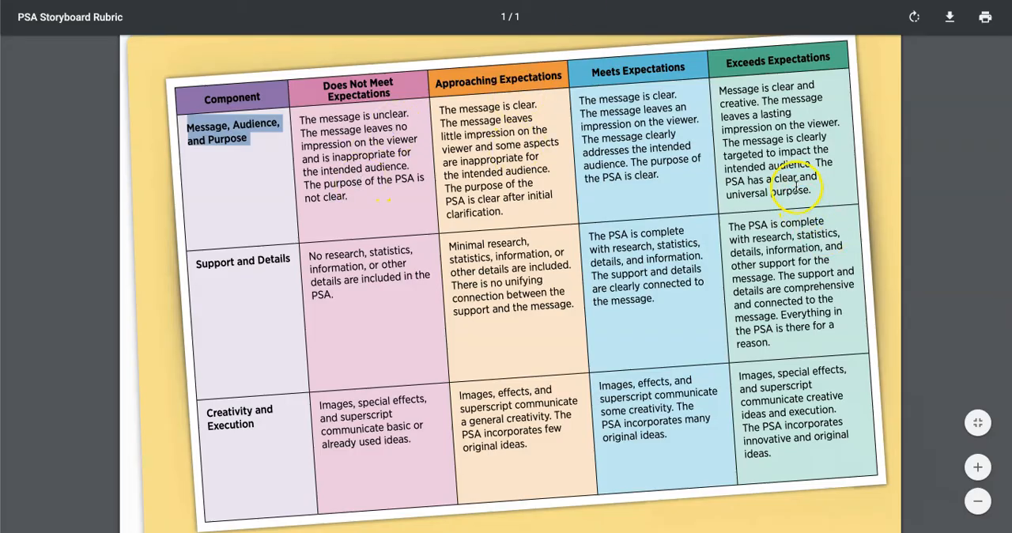
left_click_drag(811, 190, 721, 88)
key("ctrl+c")
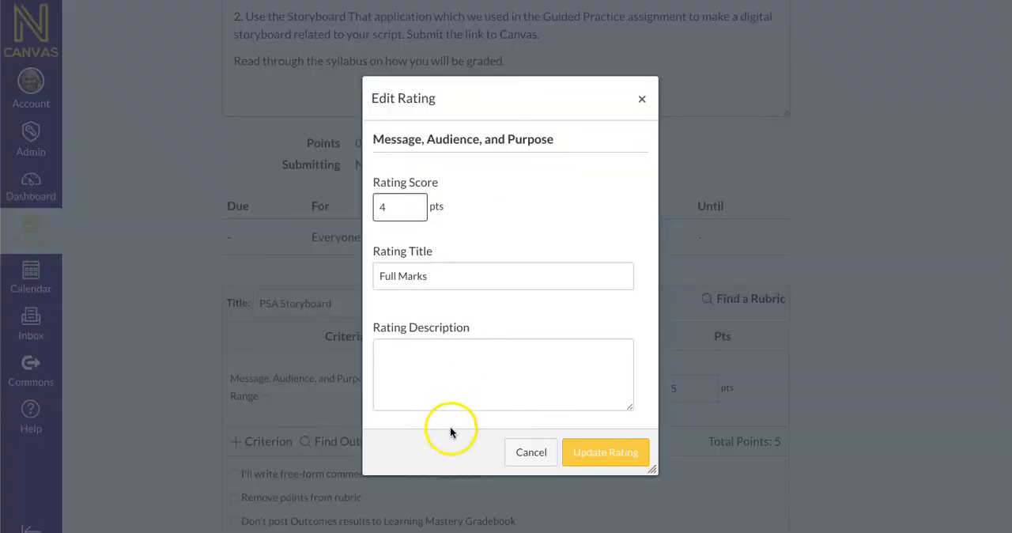
left_click(452, 372)
key("ctrl+v")
Remove the stray line breaks from the 4-point rating's description and save the rating
left_click(379, 360)
key("BackSpace")
scroll(382, 362, "up", 2)
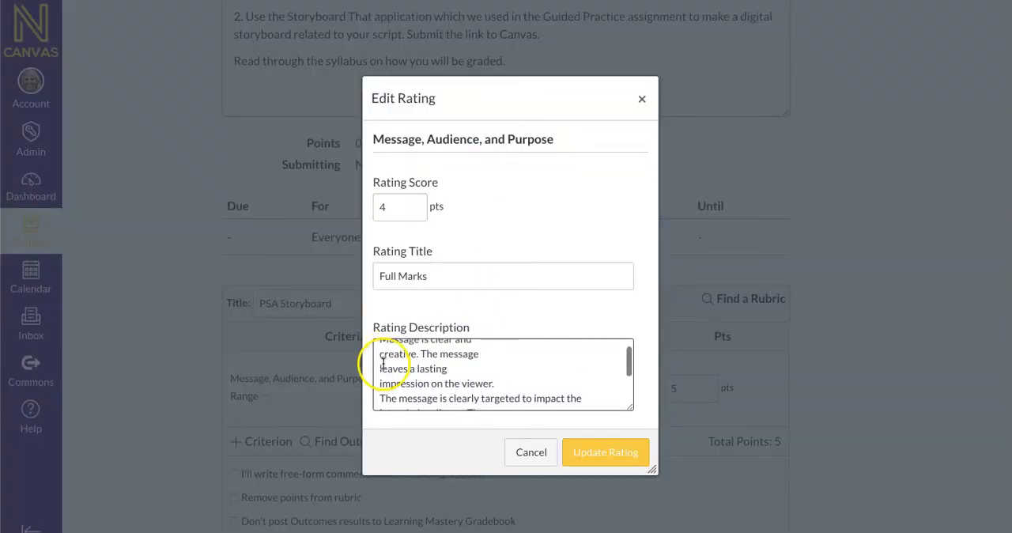
left_click(379, 367)
key("BackSpace")
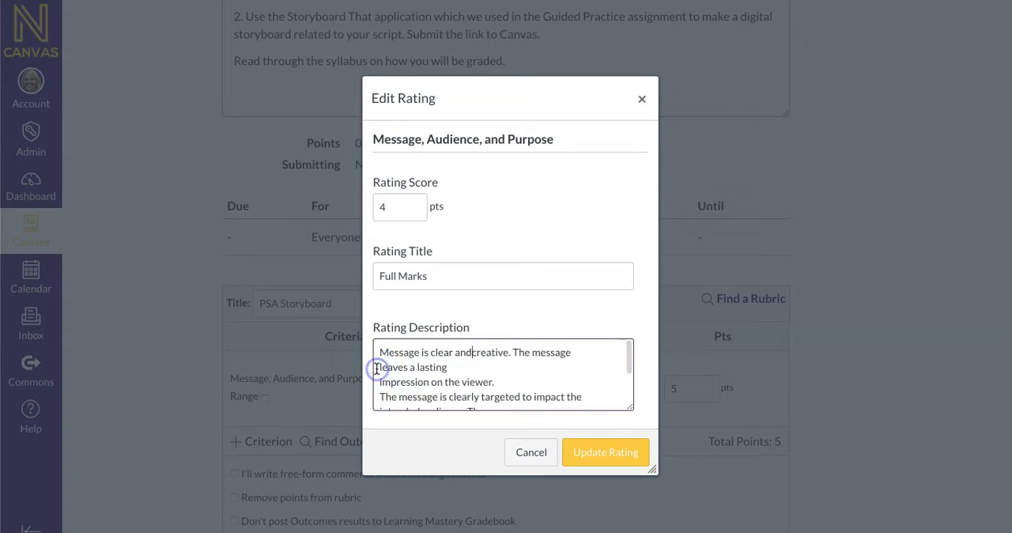
left_click(380, 383)
key("BackSpace")
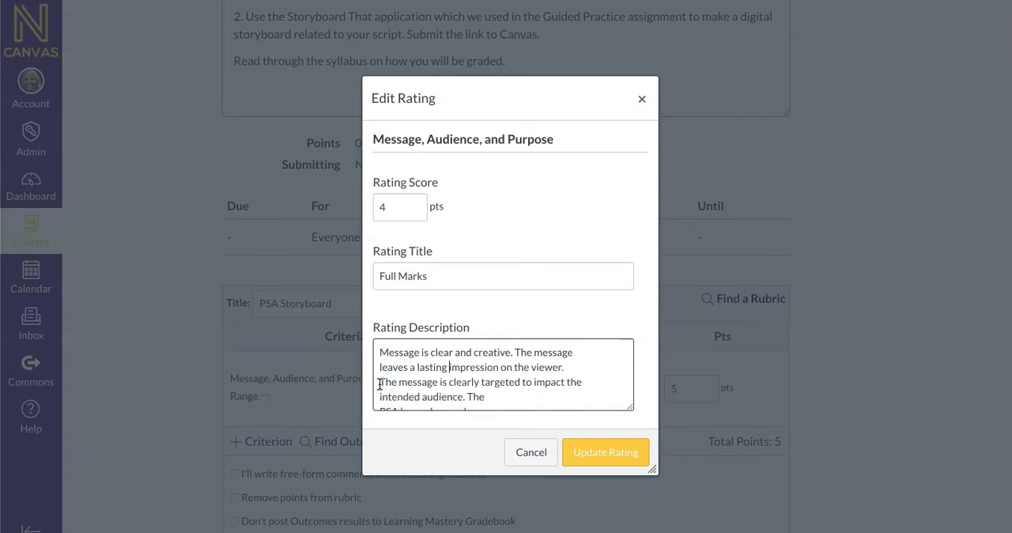
scroll(388, 384, "down", 1)
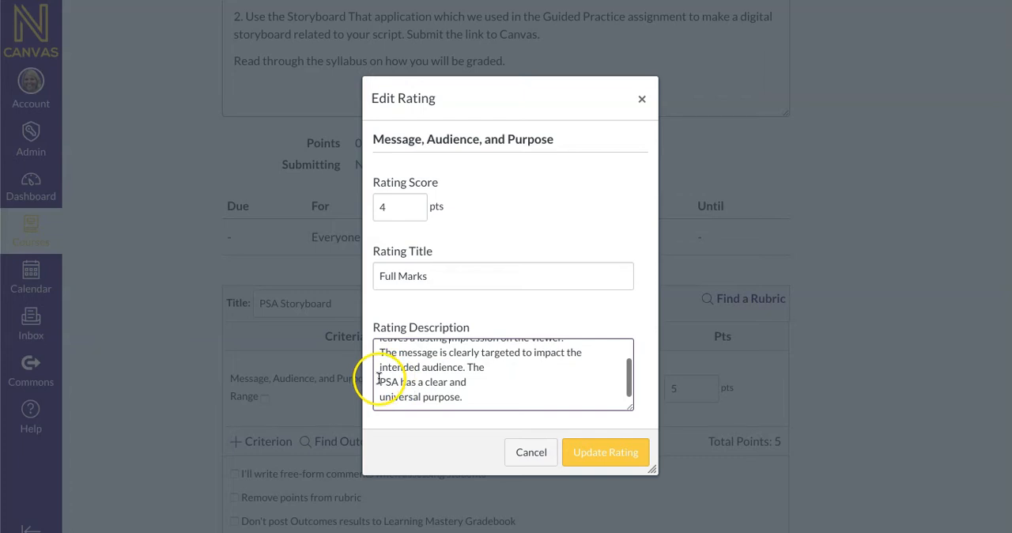
left_click(379, 382)
key("BackSpace")
left_click(582, 456)
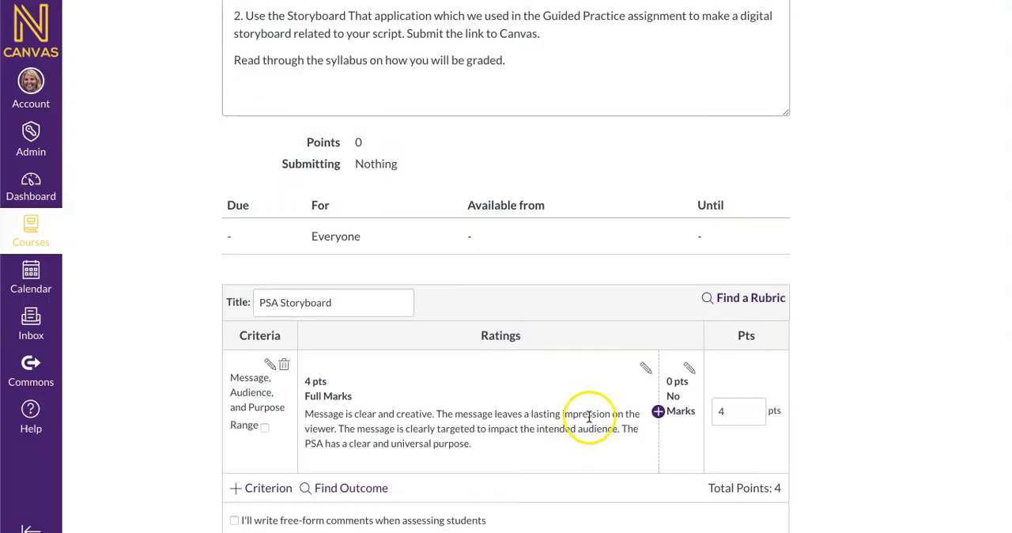
Retitle the 4-point rating as "Exceeds Expectations" and save it
scroll(614, 355, "down", 1)
left_click(645, 333)
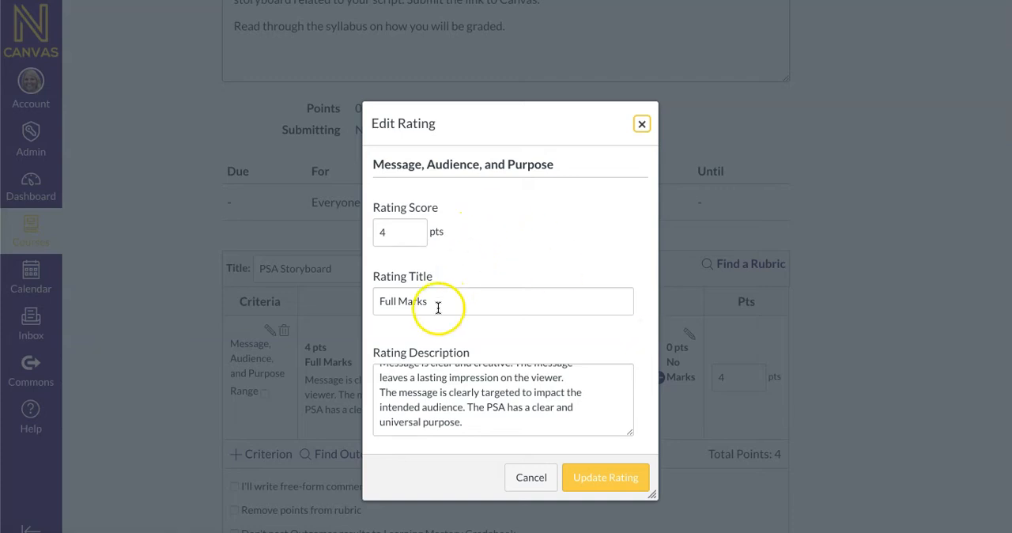
left_click_drag(434, 305, 321, 293)
type("E")
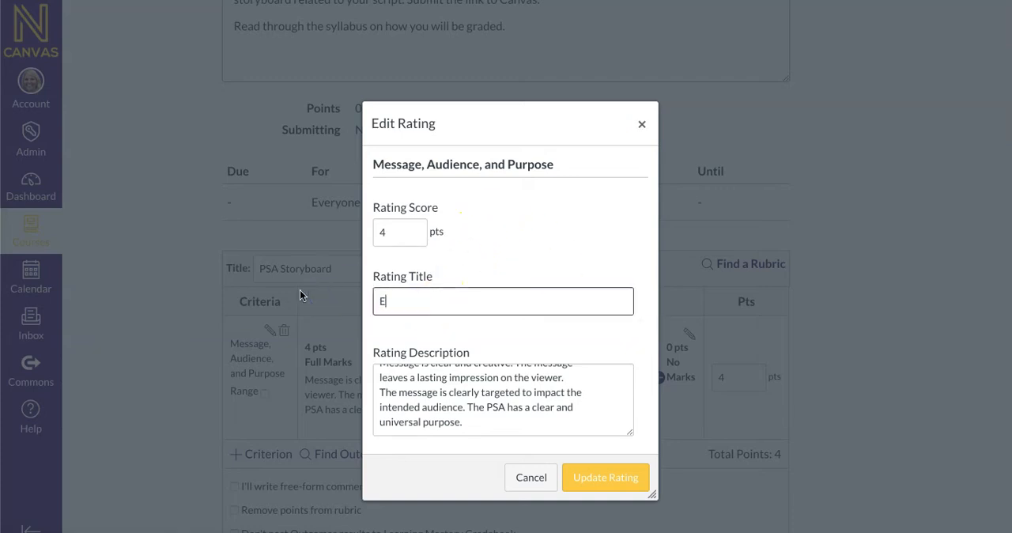
type("xceeds Expectations")
left_click(589, 477)
left_click(658, 377)
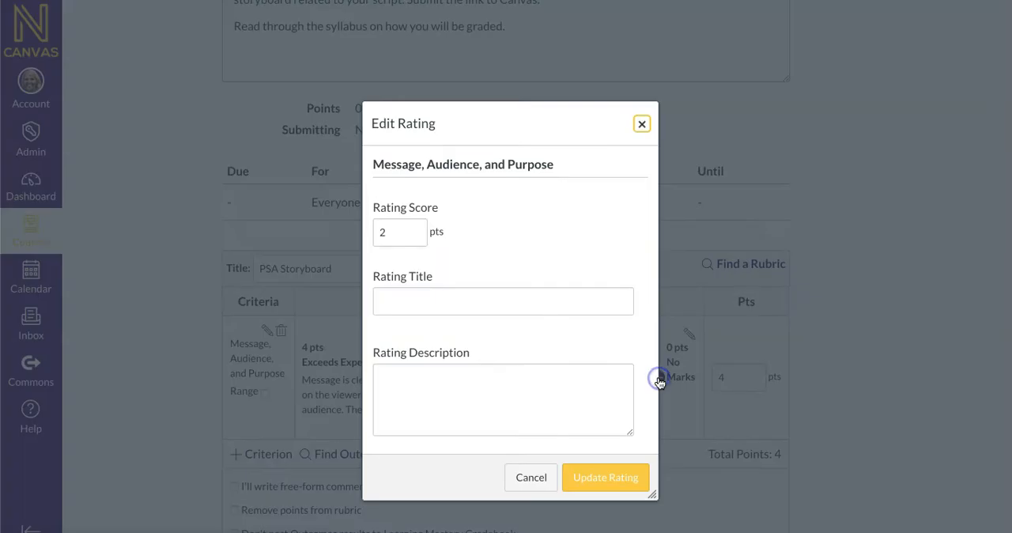
left_click(393, 239)
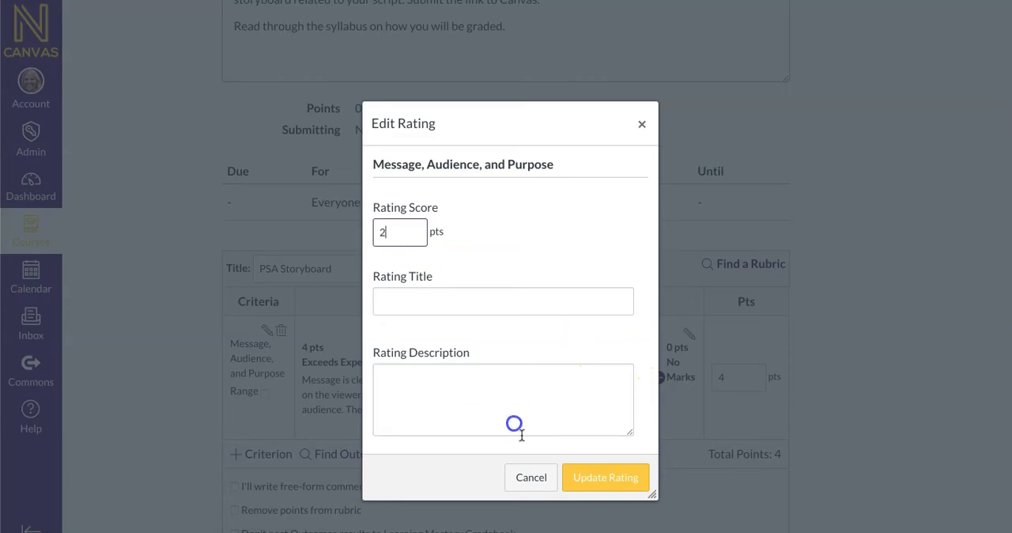
left_click(528, 478)
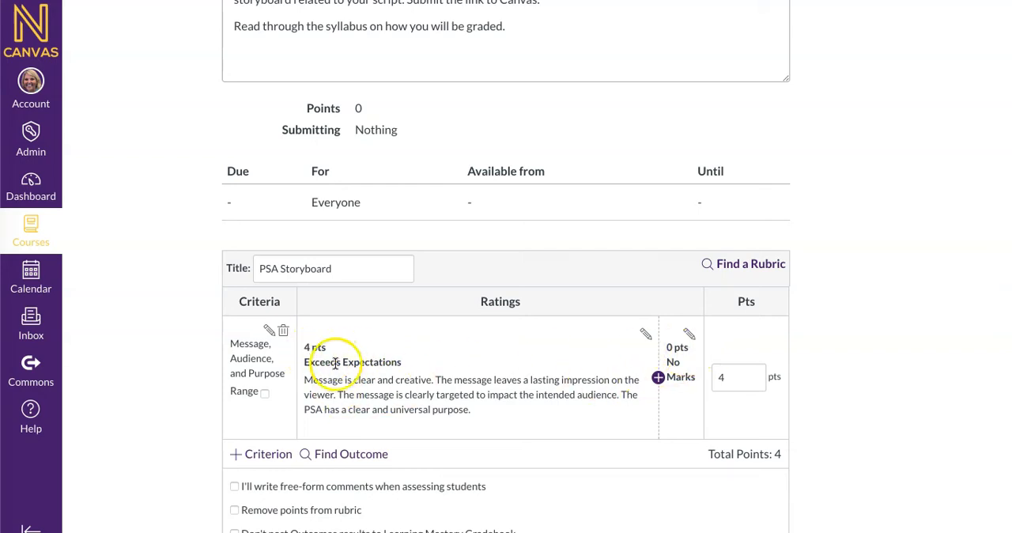
Add a rating with a score of 3 points and the title "Meets Expectations" copied from the rubric PDF
left_click(658, 377)
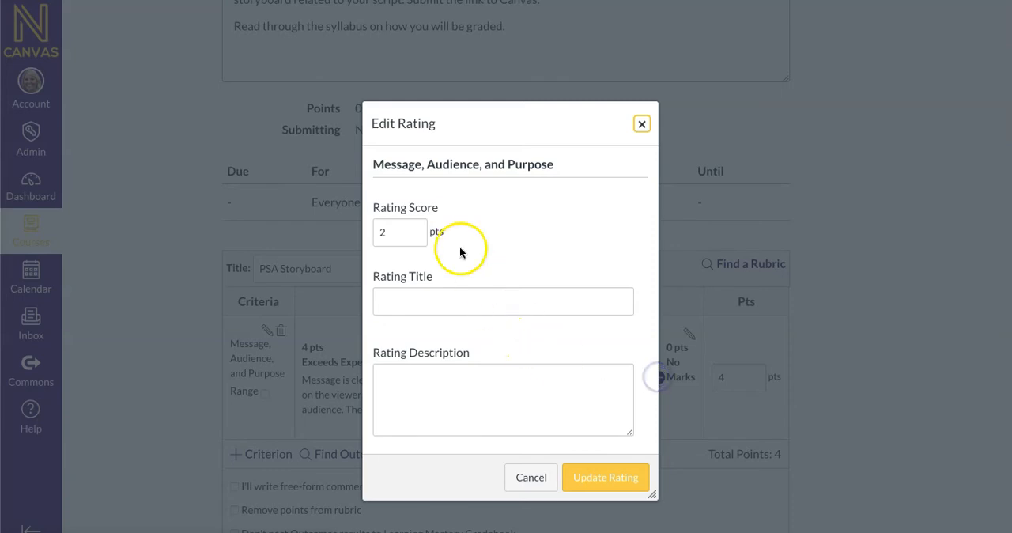
type("3")
left_click(407, 301)
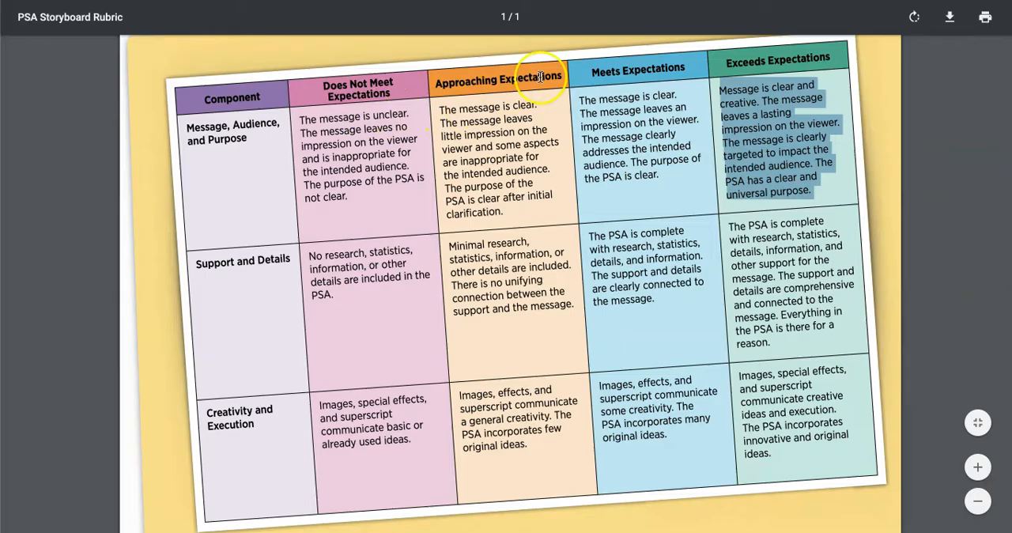
left_click_drag(654, 67, 596, 68)
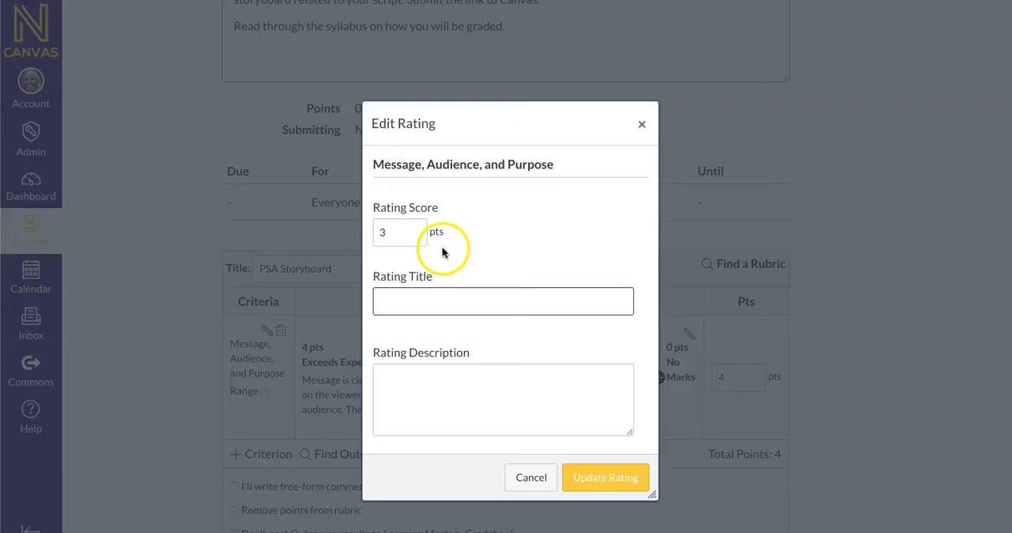
type("Meets Expectations")
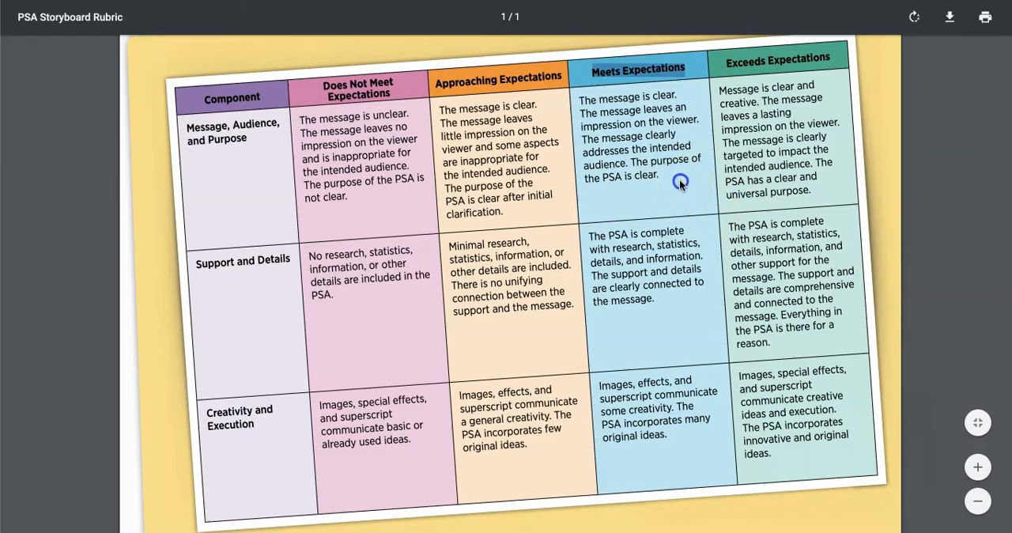
Copy the Meets Expectations text for Message, Audience, and Purpose into the 3-point rating's description and save the rating
left_click(583, 124)
left_click_drag(580, 100, 647, 176)
key("ctrl+c")
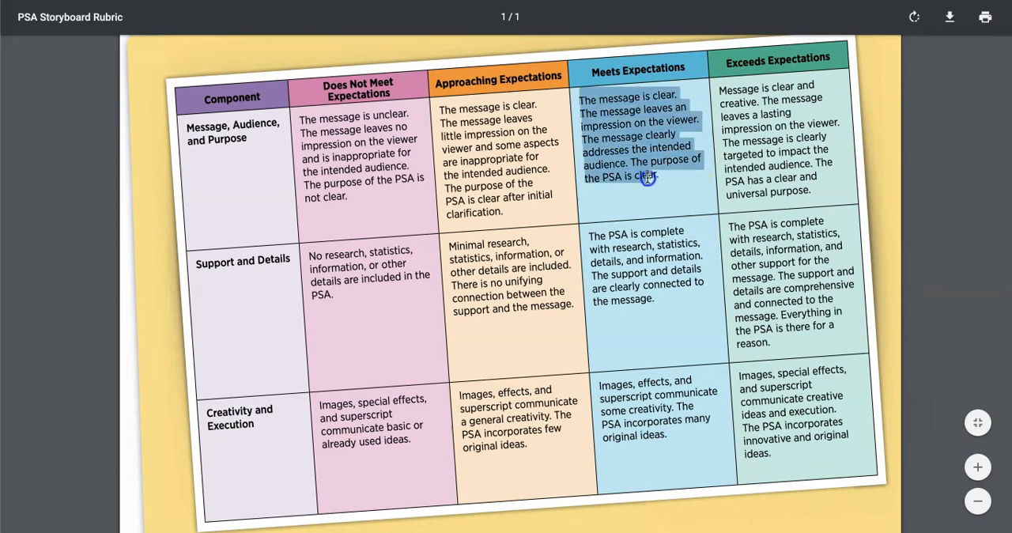
left_click(420, 385)
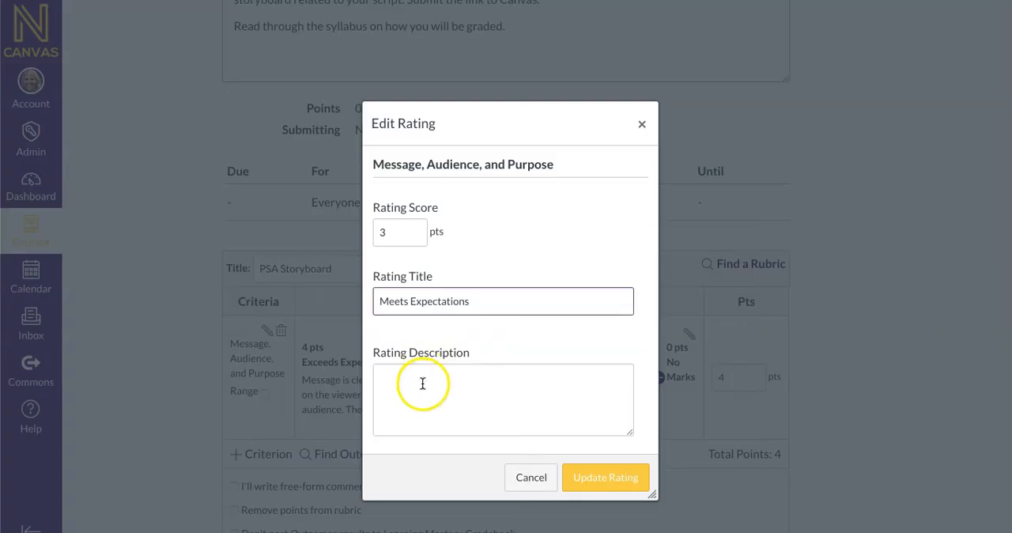
key("ctrl+v")
left_click(613, 478)
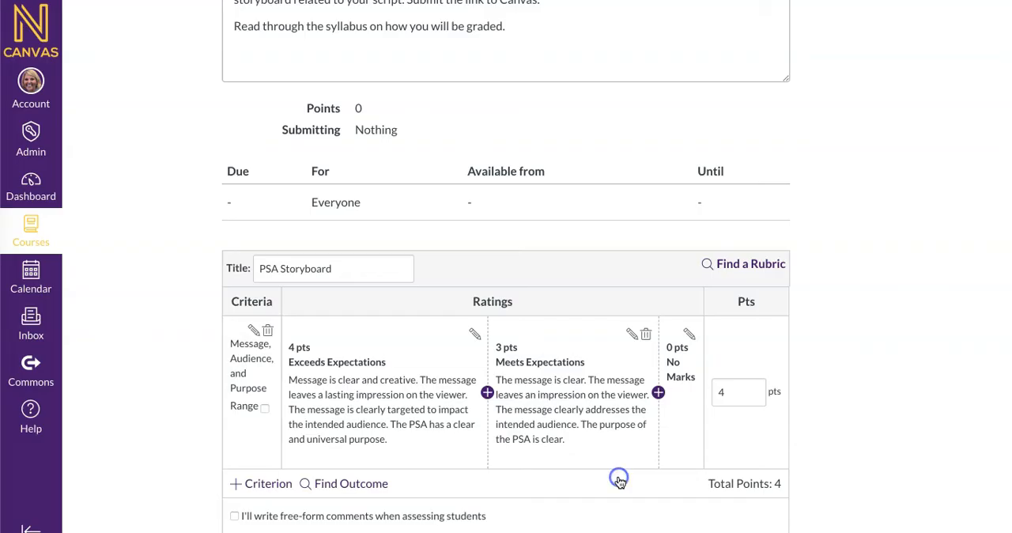
Add a 2-point rating after Meets Expectations, titled "Approaching Expectations" as copied from the rubric PDF
left_click(658, 394)
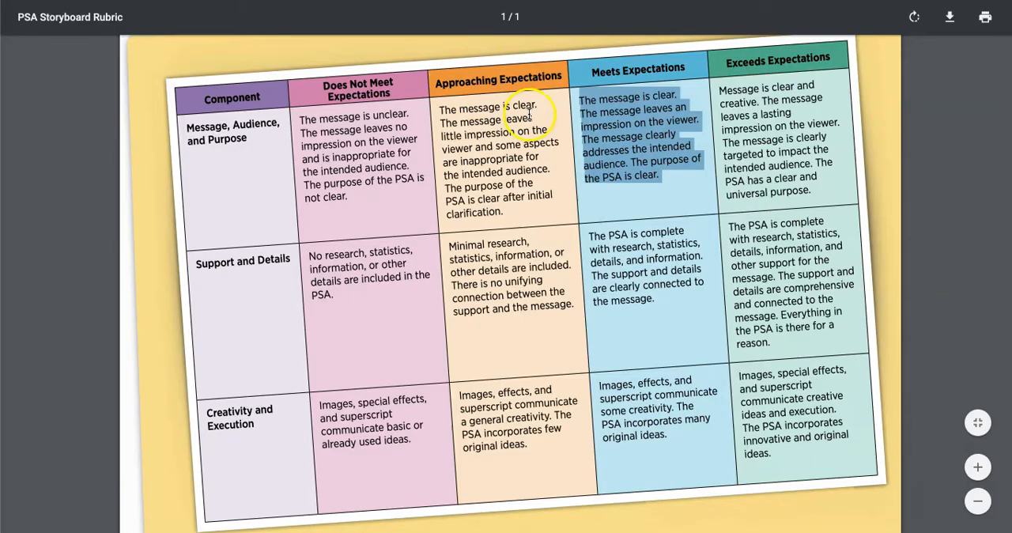
left_click_drag(561, 74, 436, 79)
key("ctrl+c")
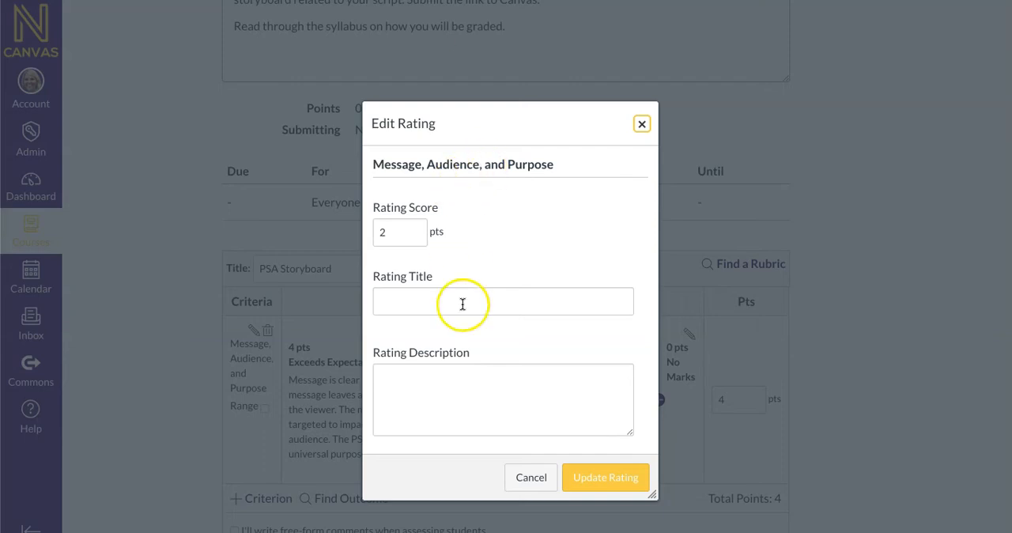
left_click(460, 301)
key("ctrl+v")
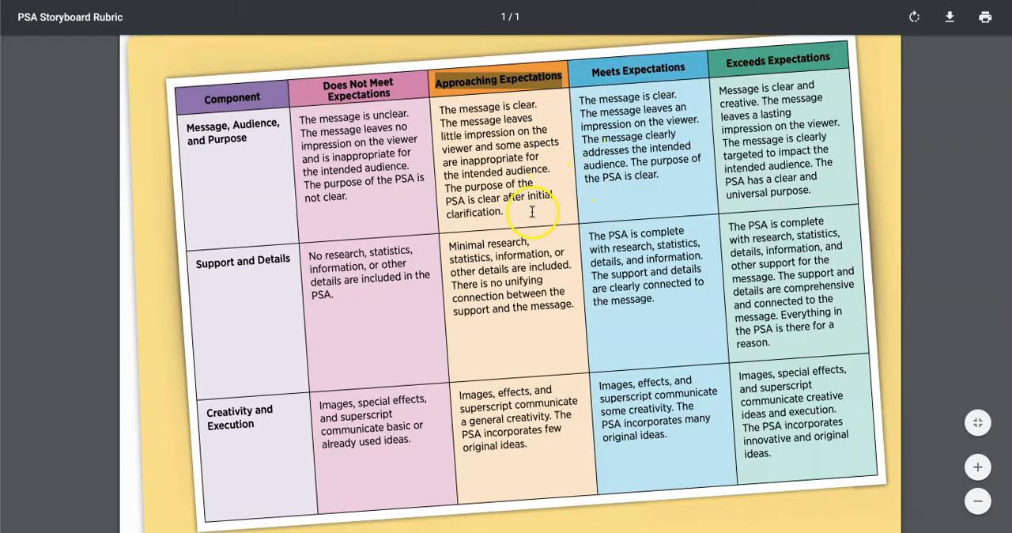
Copy the Approaching Expectations text for Message, Audience, and Purpose into the 2-point rating's description and save the rating
left_click(468, 180)
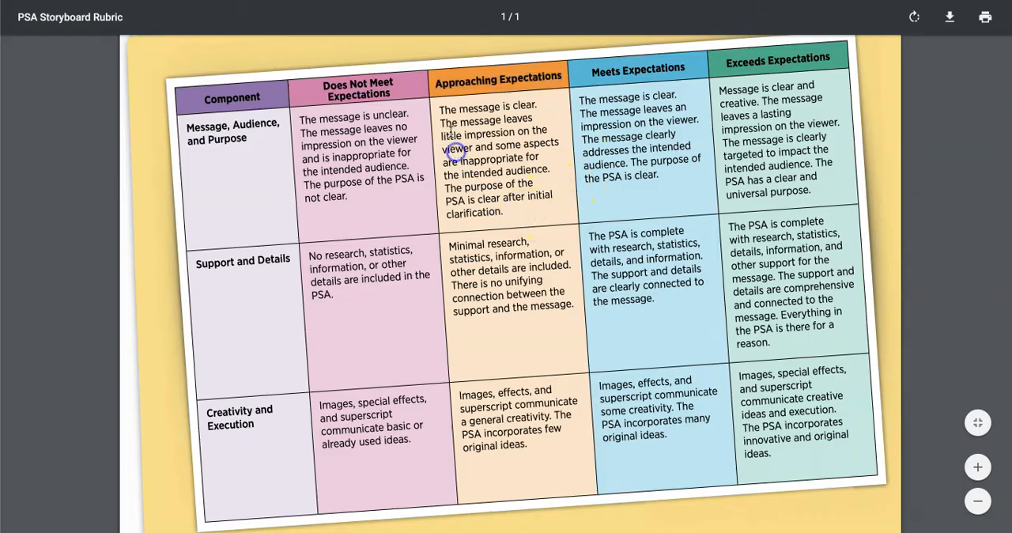
left_click_drag(439, 107, 504, 222)
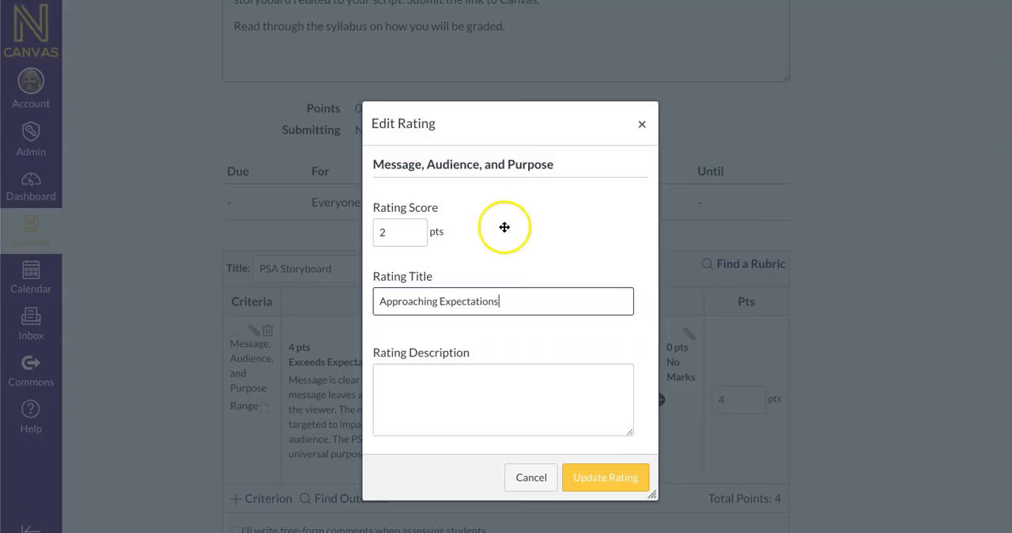
left_click(509, 424)
type("The message is clear. The message leaves little impression on the viewer and some aspects are inappropriate for the intended audience. The purpose of the PSA is clear after initial clarifi cation.")
left_click(579, 478)
left_click(409, 429)
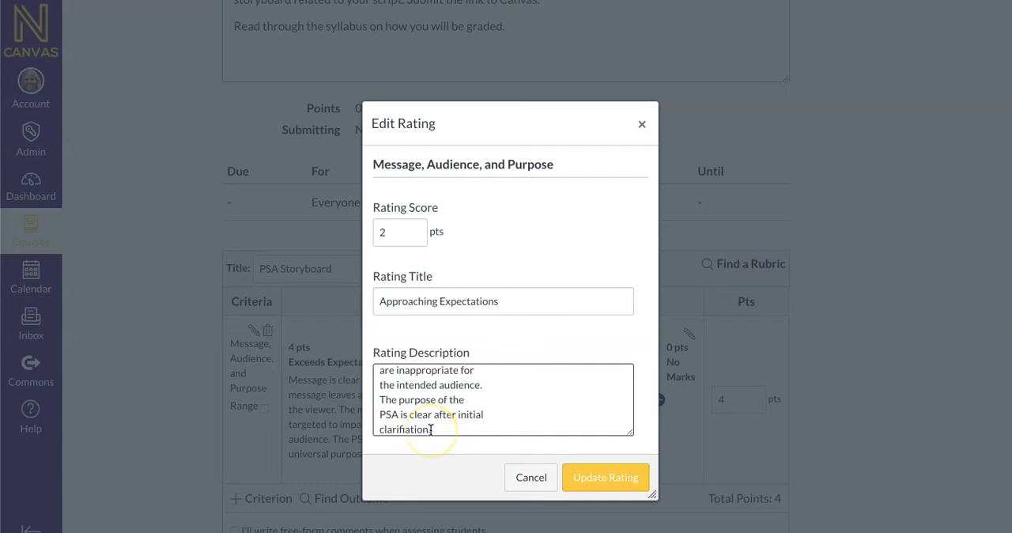
left_click(584, 476)
Add a 1-point rating titled "Does not meet expectations", described with the PDF's matching Message, Audience, and Purpose text, and save it
left_click(661, 423)
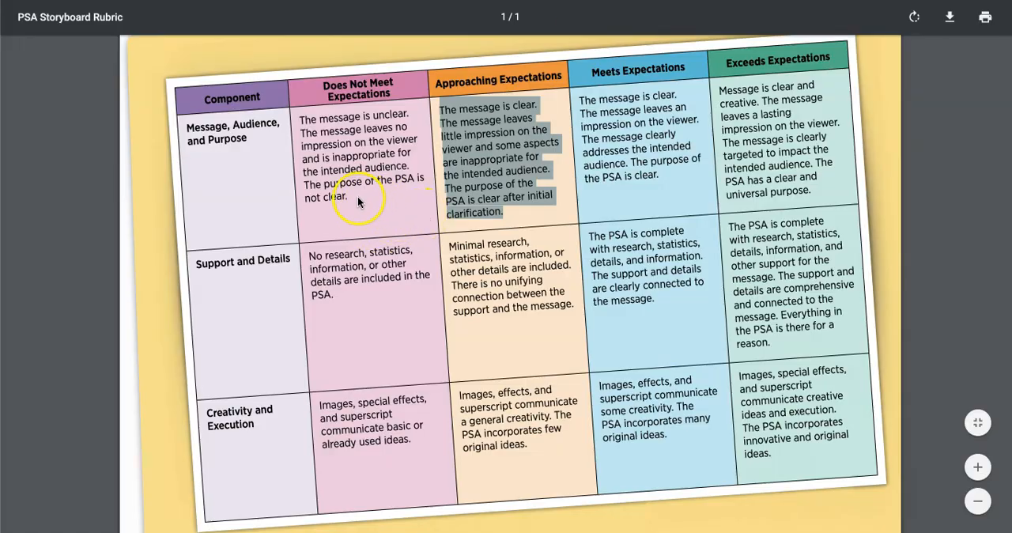
left_click_drag(357, 202, 299, 121)
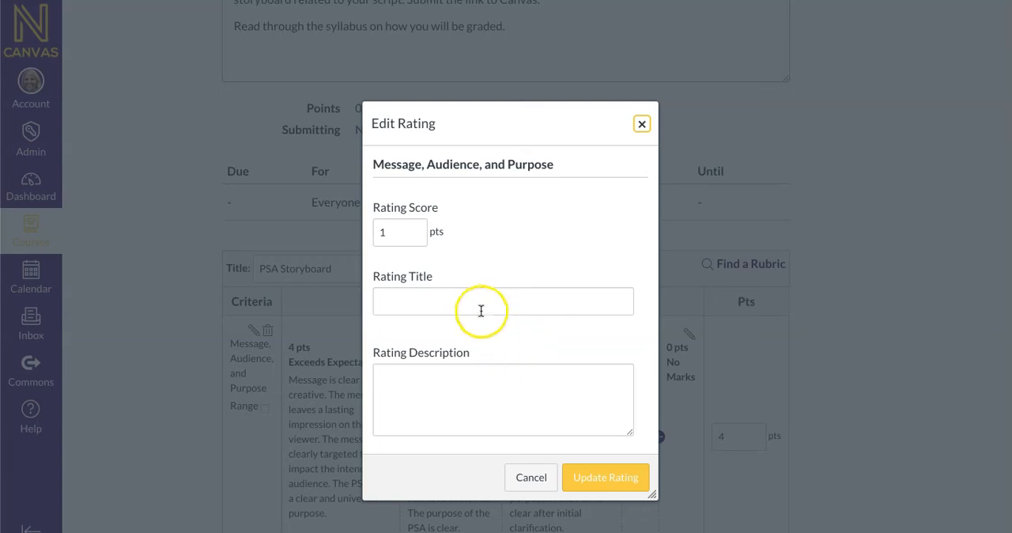
left_click(476, 300)
type("Does not meet e")
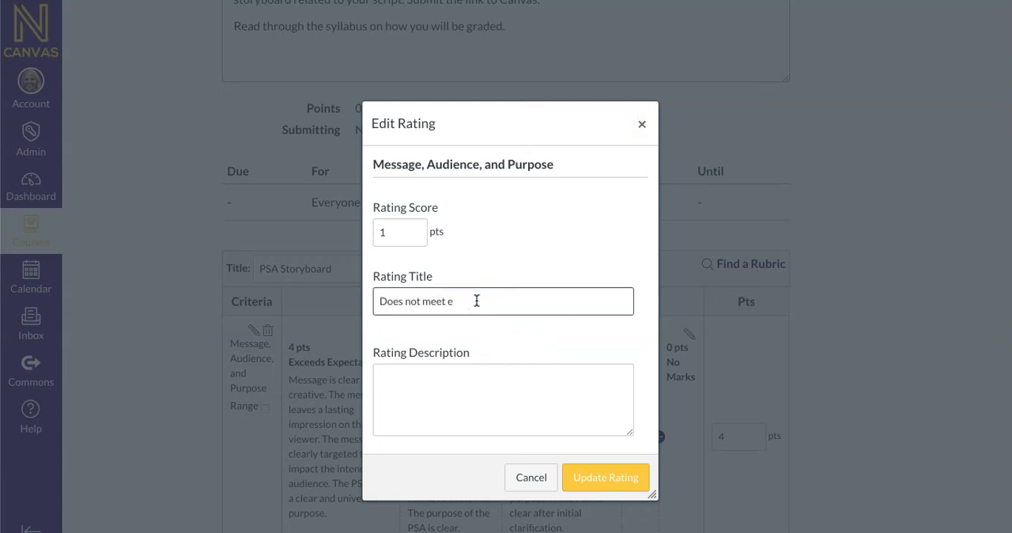
type("xpectations")
left_click(488, 369)
key("ctrl+v")
left_click(597, 479)
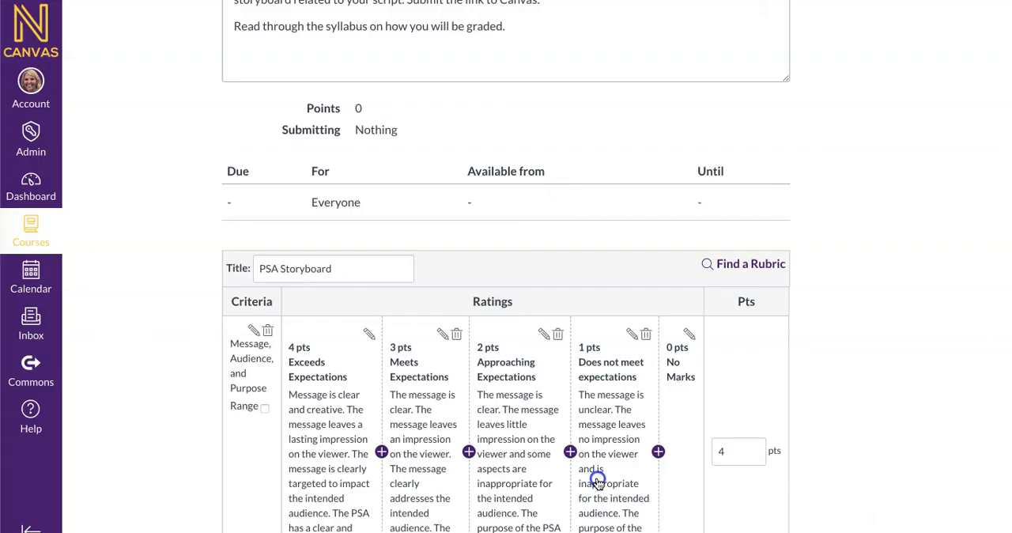
Examine the rubric's options for adding or duplicating a criterion and for finding outcomes, without adding anything
scroll(689, 340, "down", 1)
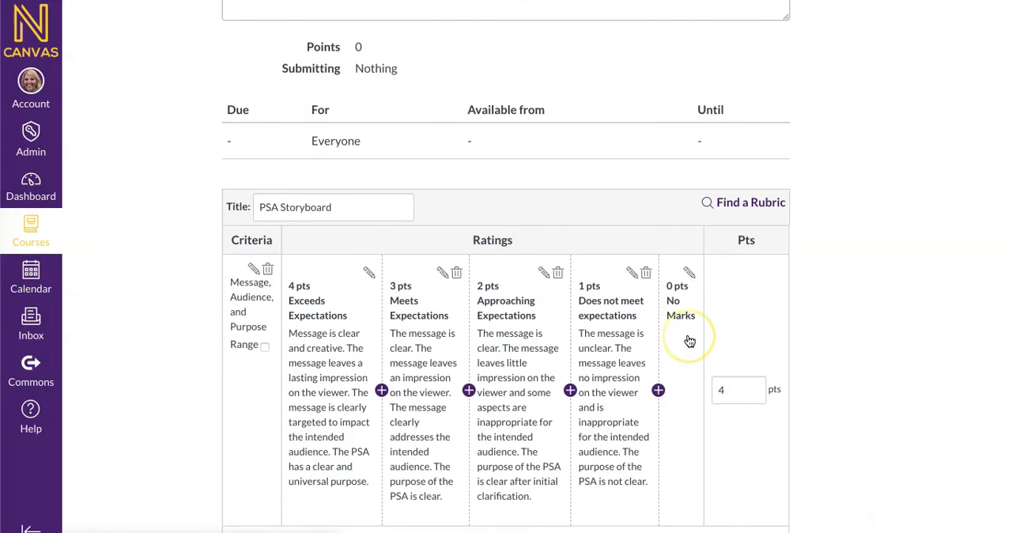
scroll(690, 340, "down", 1)
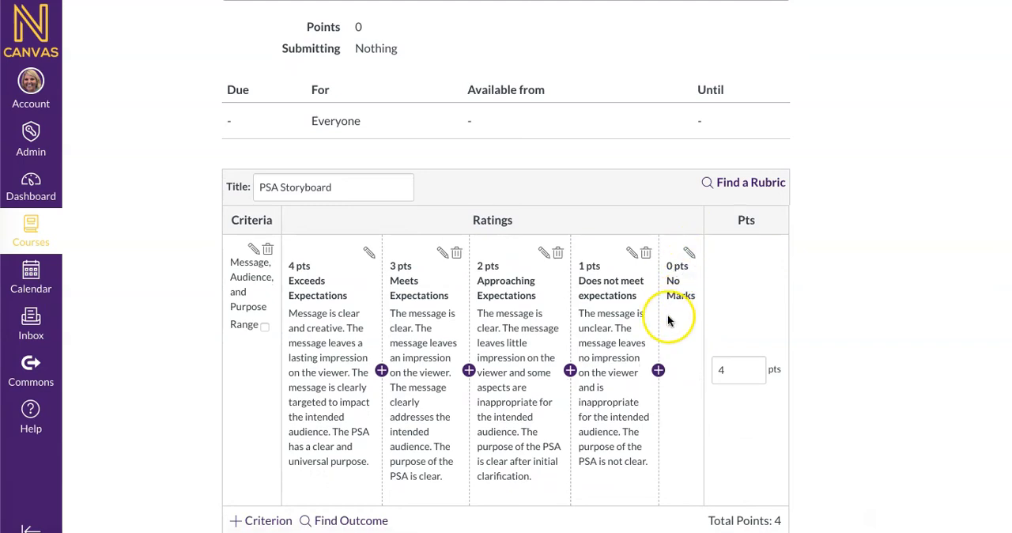
scroll(669, 315, "down", 2)
scroll(667, 314, "down", 2)
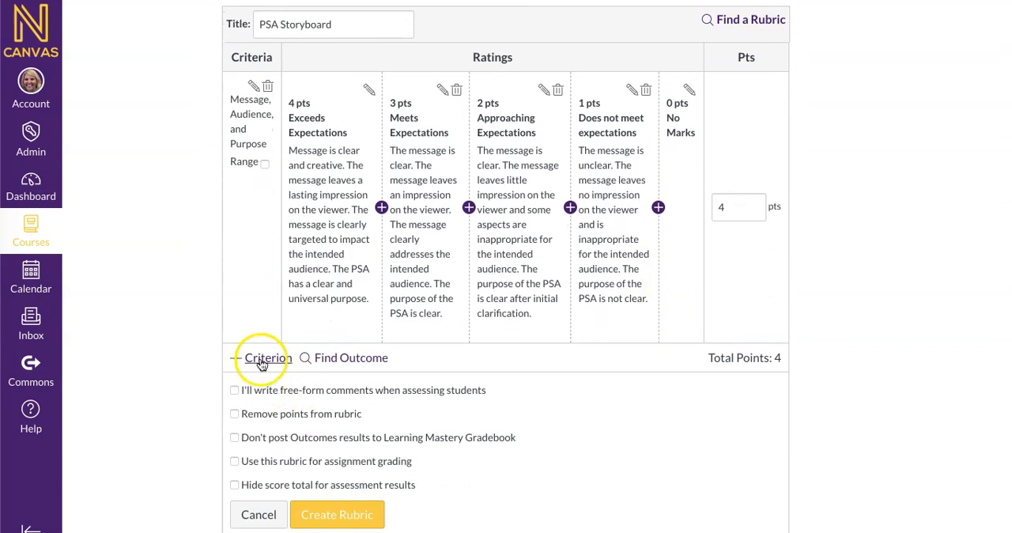
left_click(264, 359)
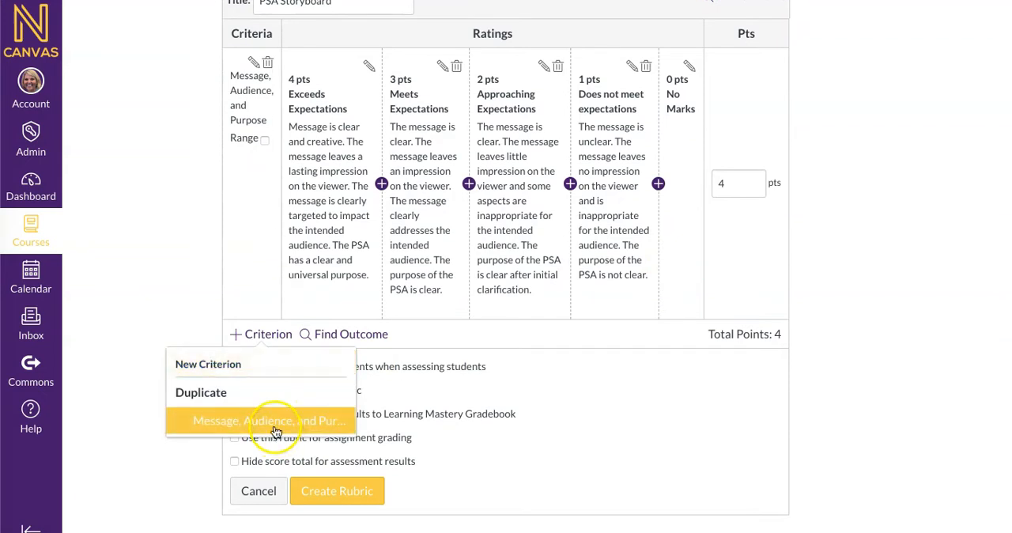
left_click(256, 210)
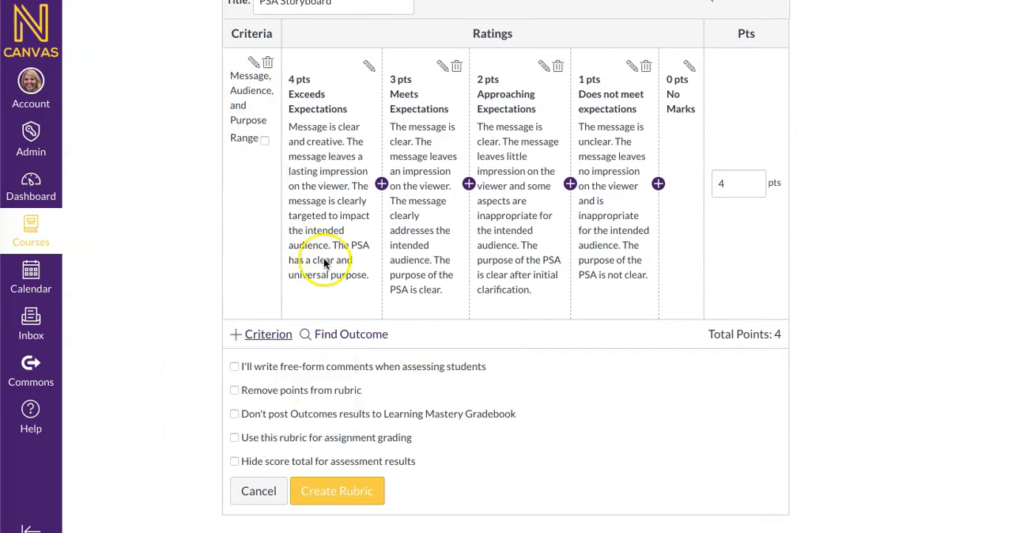
left_click(352, 335)
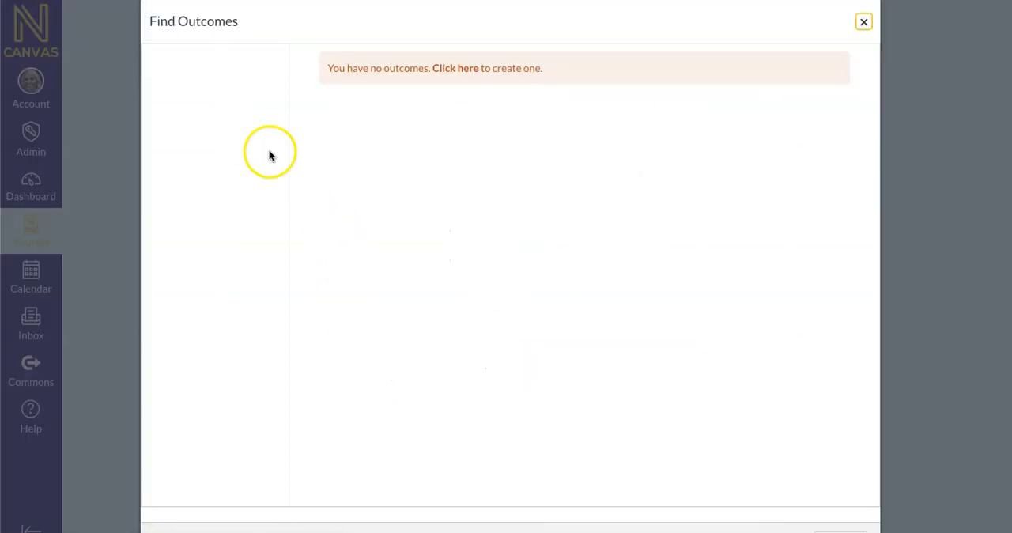
left_click(865, 23)
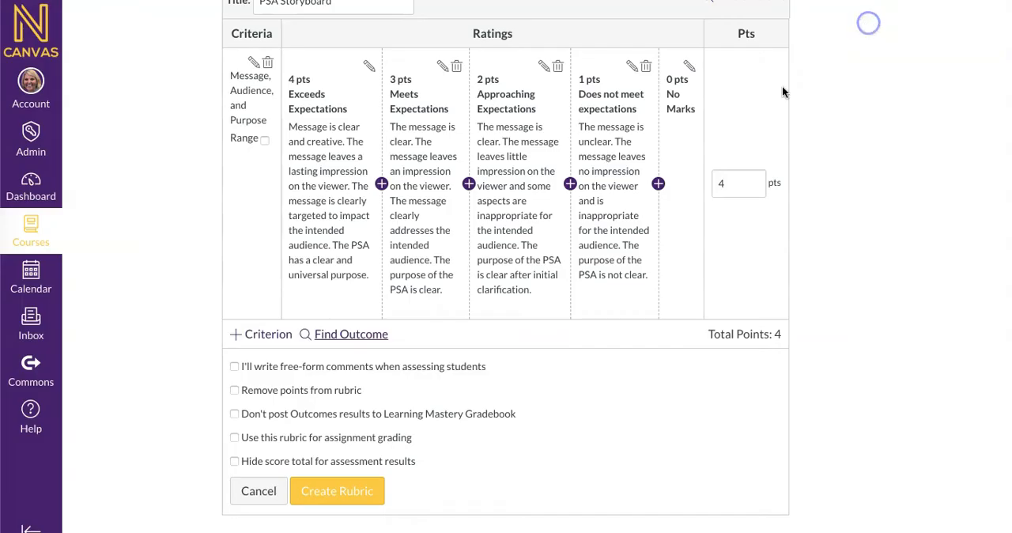
Create the rubric with its use for assignment grading enabled, and change the assignment's points to match the rubric
scroll(452, 293, "up", 2)
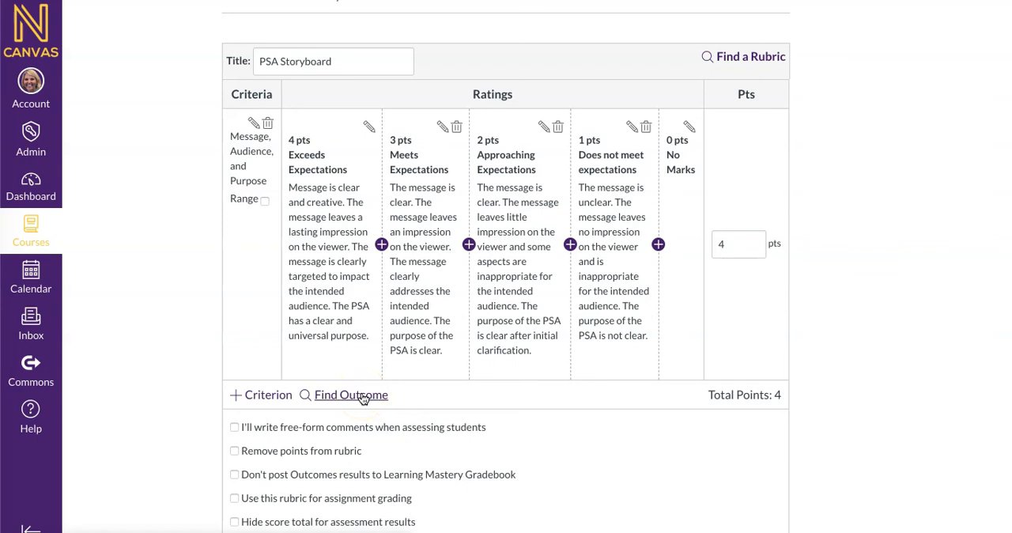
scroll(260, 351, "down", 1)
scroll(258, 356, "down", 3)
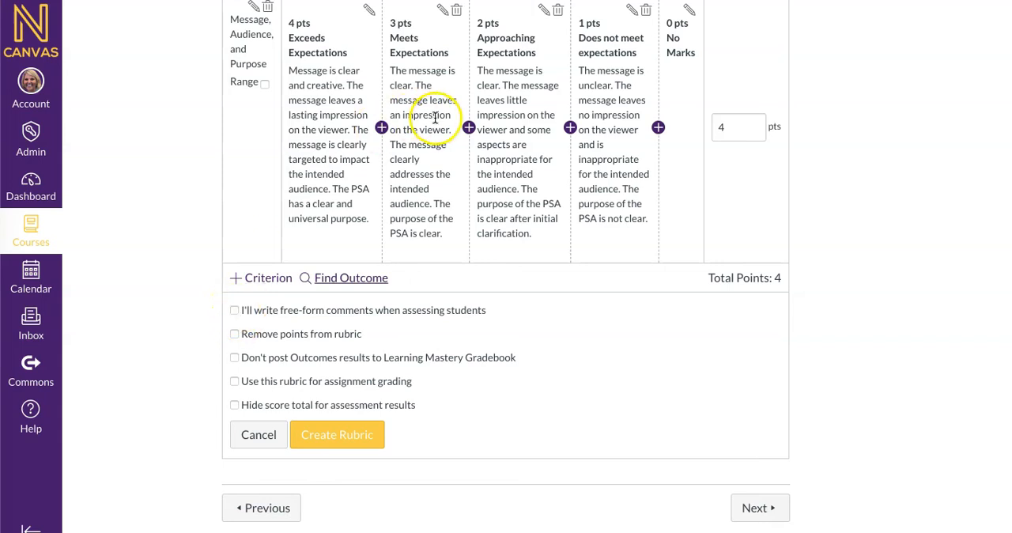
left_click(235, 382)
left_click(320, 434)
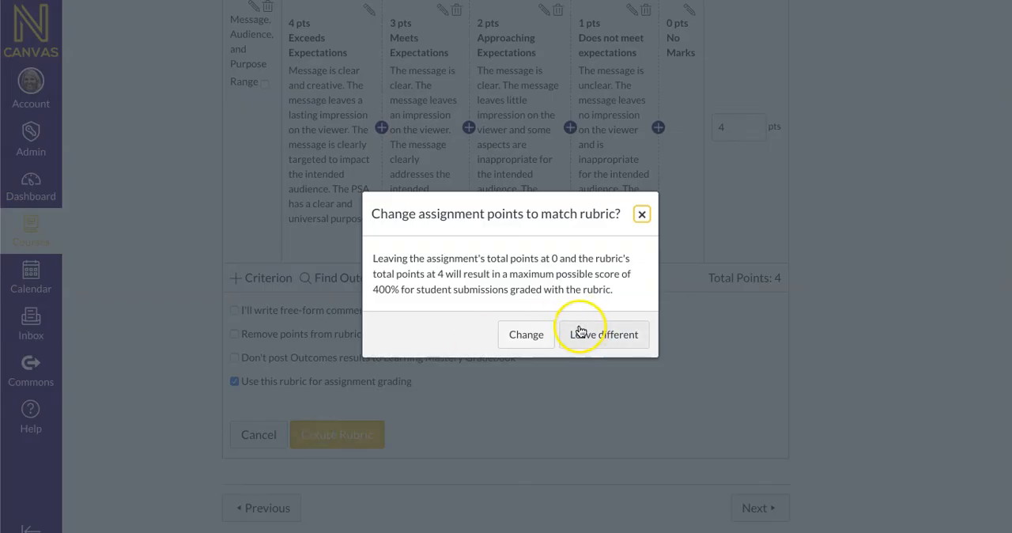
left_click(528, 335)
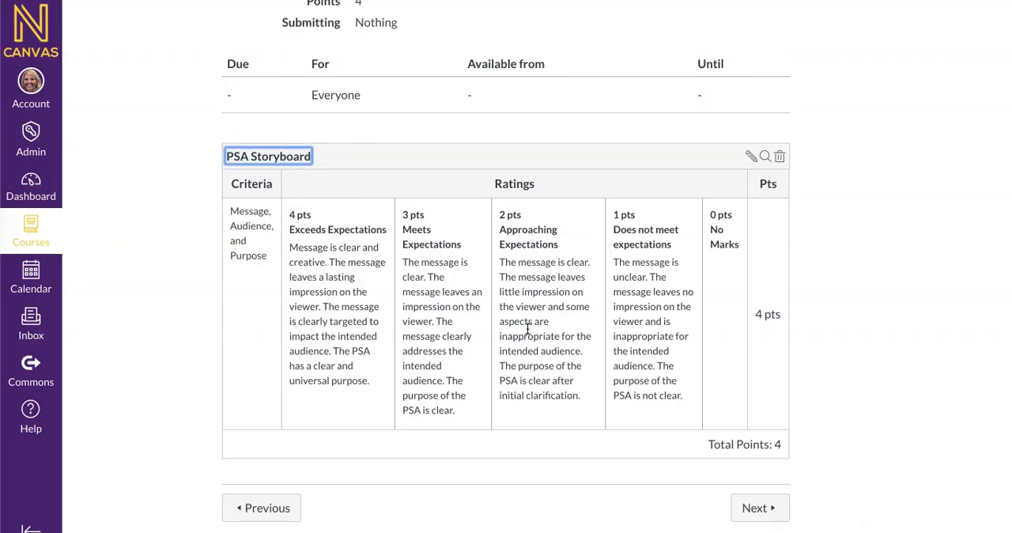
Review the assignment's points and the saved PSA Storyboard rubric, ending at the start of the assignment page
scroll(466, 154, "up", 1)
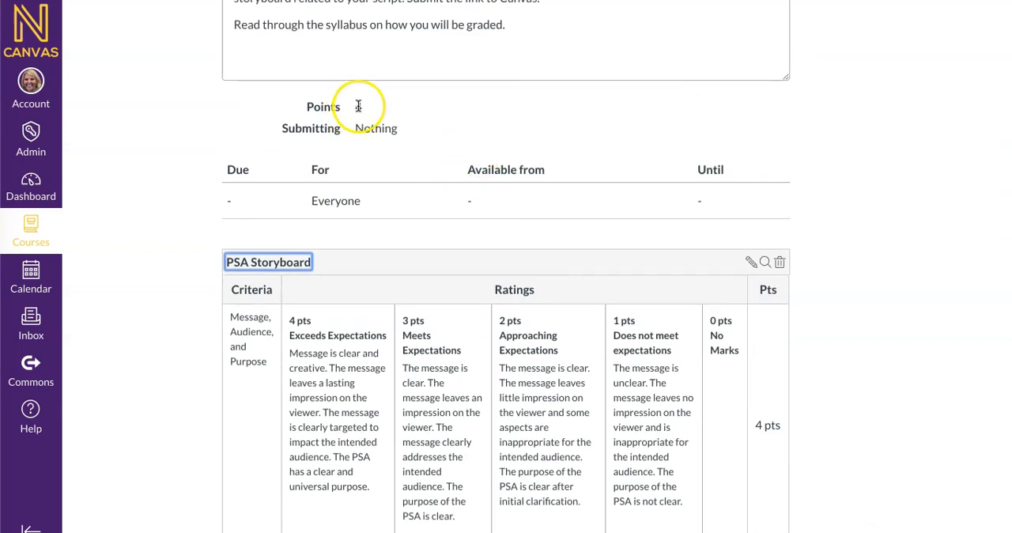
scroll(586, 181, "down", 1)
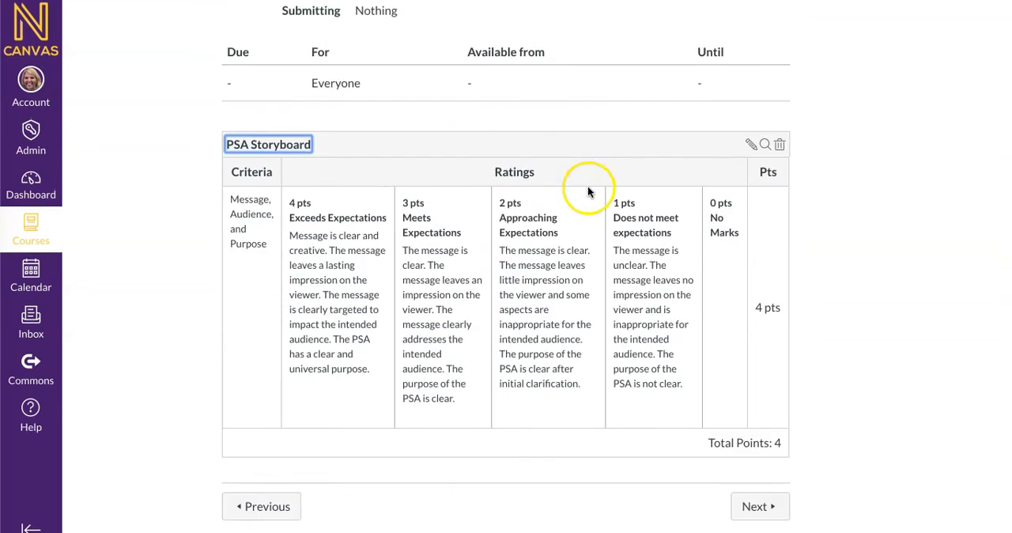
scroll(734, 347, "up", 3)
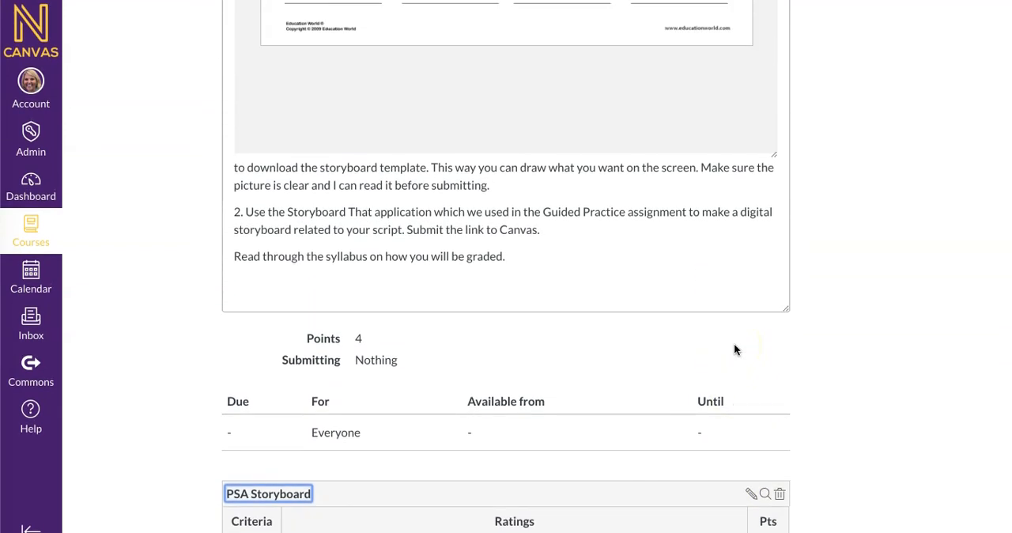
scroll(734, 343, "up", 5)
scroll(750, 315, "up", 1)
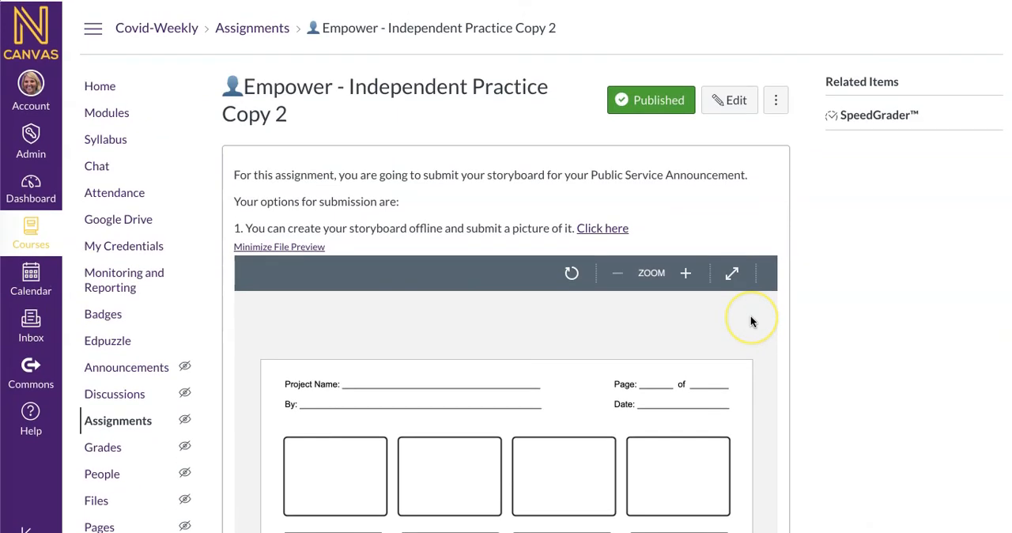